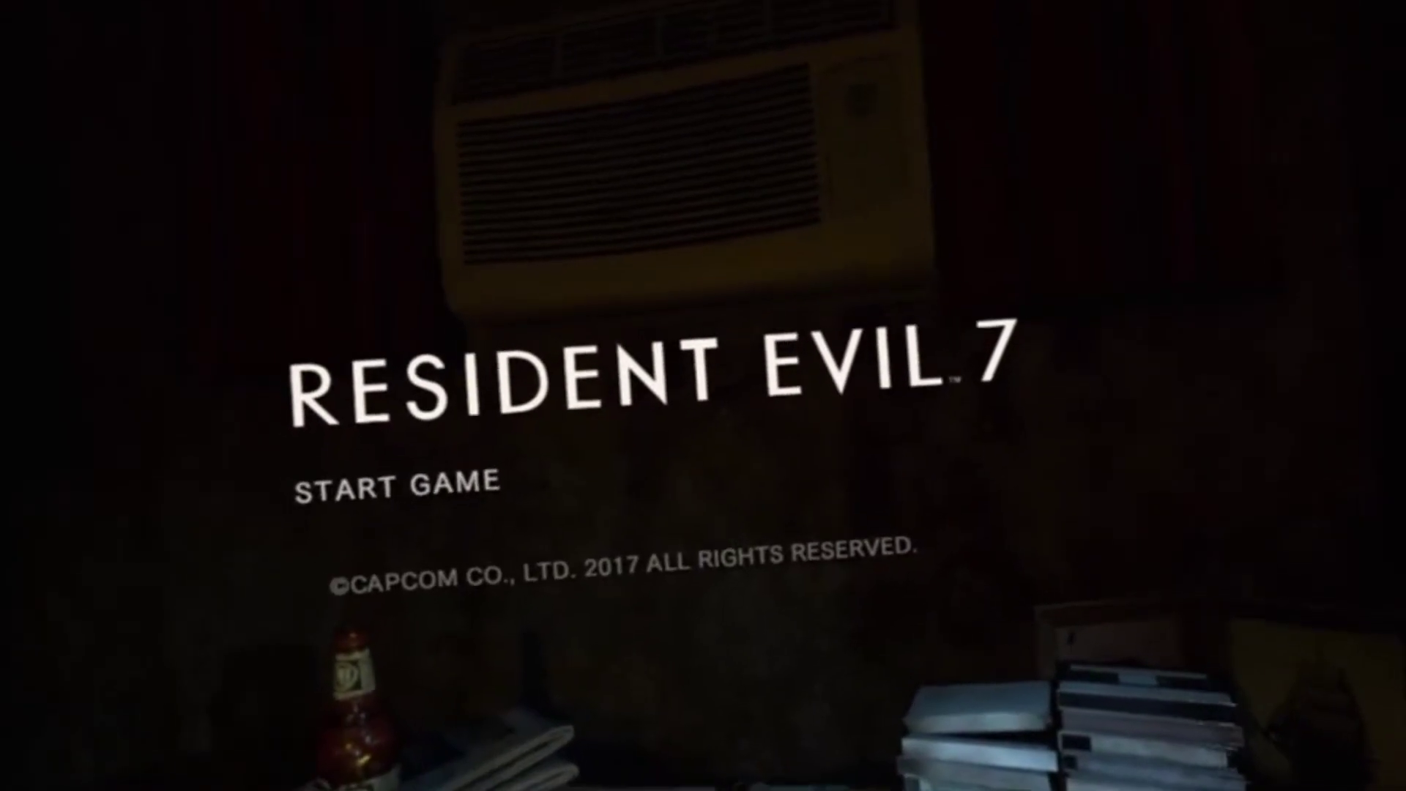
# - Go from the title to the main menu's Extra Content list and browse back up toward Not a Hero
pyautogui.press('Return')
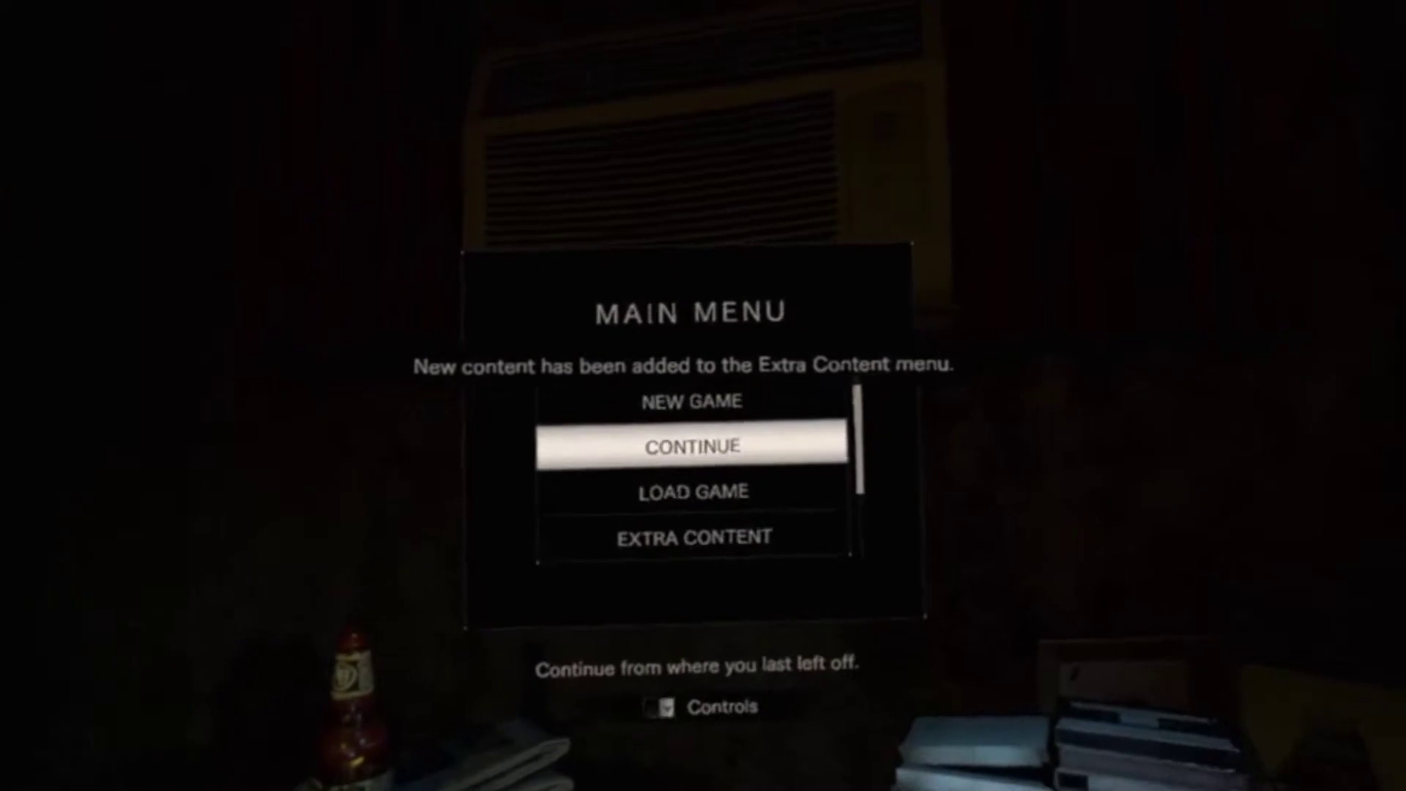
pyautogui.press('Down')
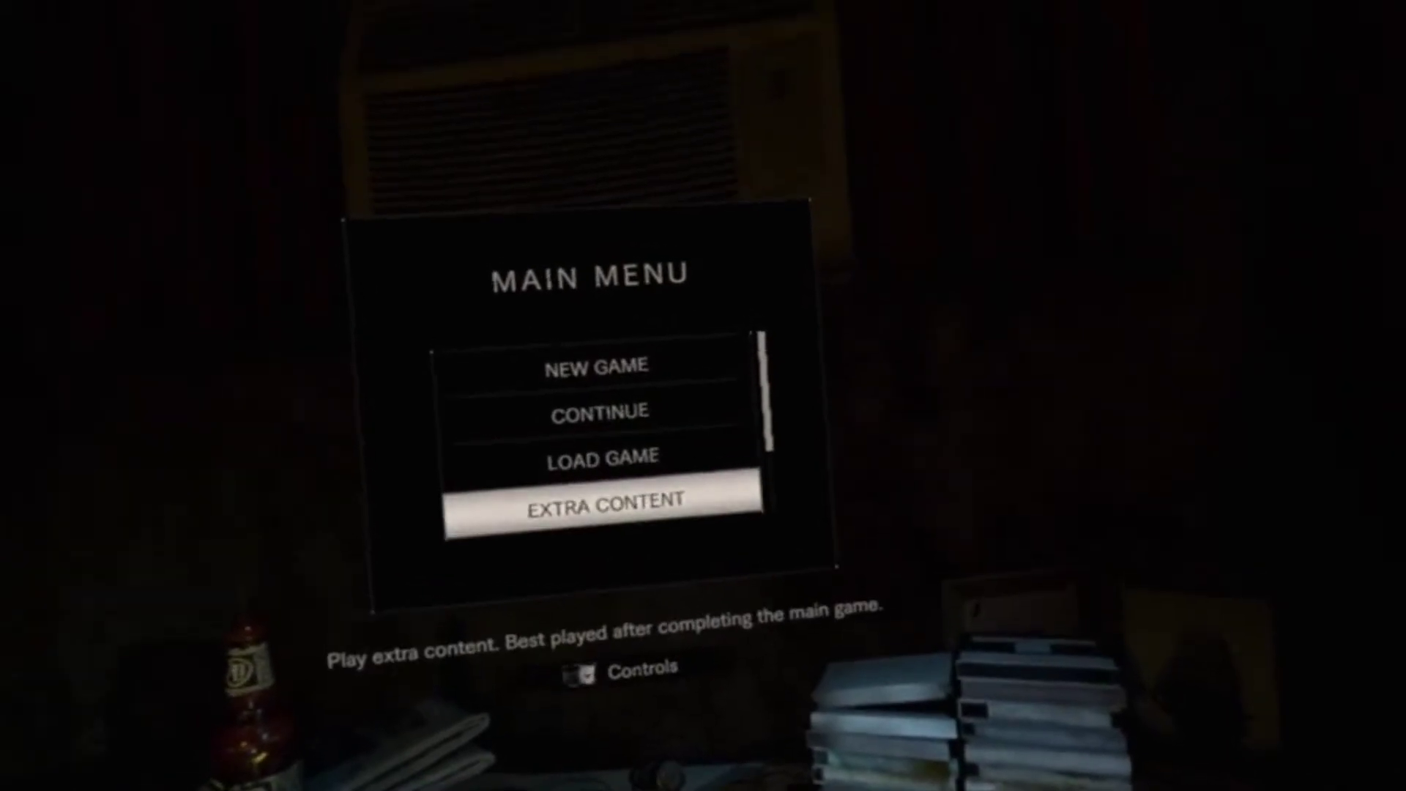
pyautogui.press('Return')
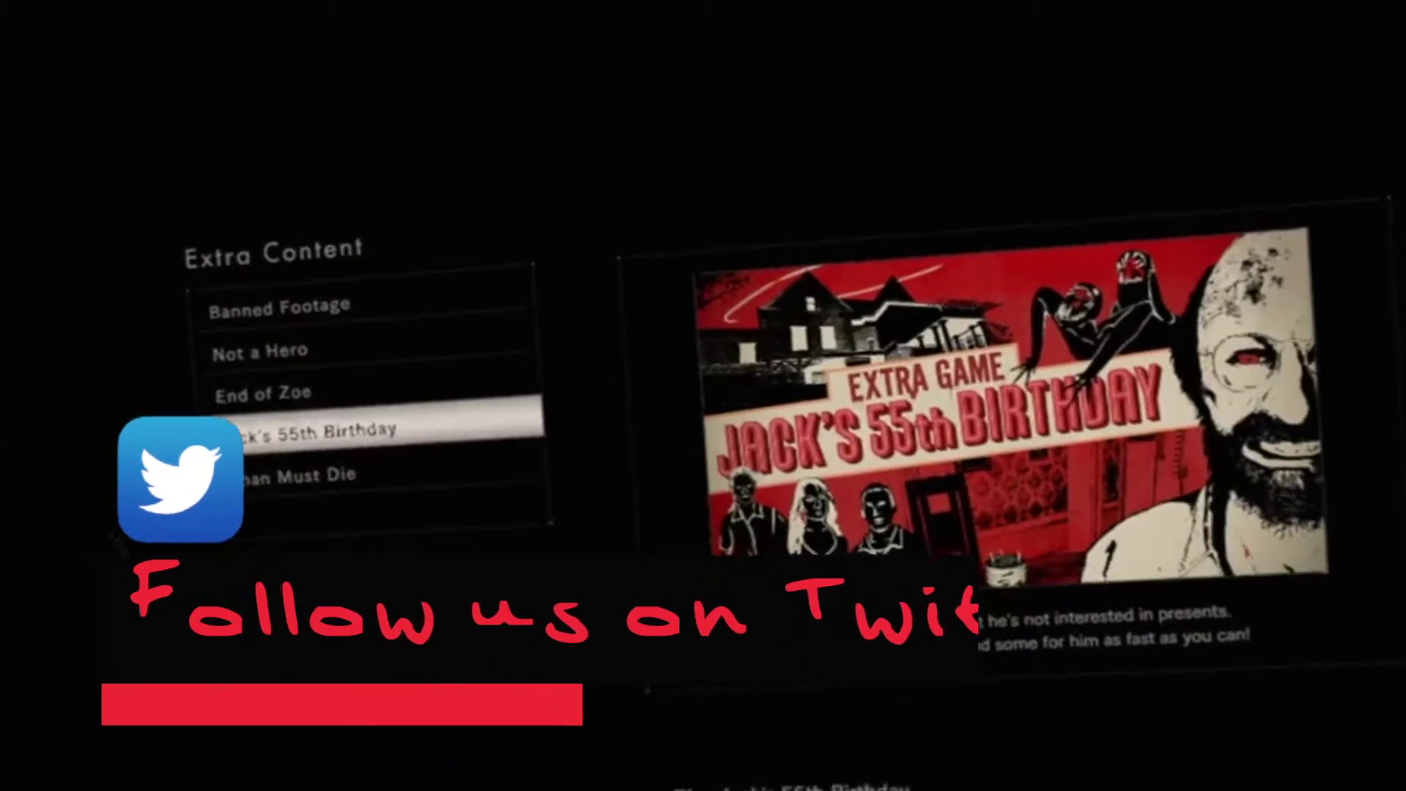
pyautogui.press('Down')
pyautogui.press('Up')
pyautogui.press('Up')
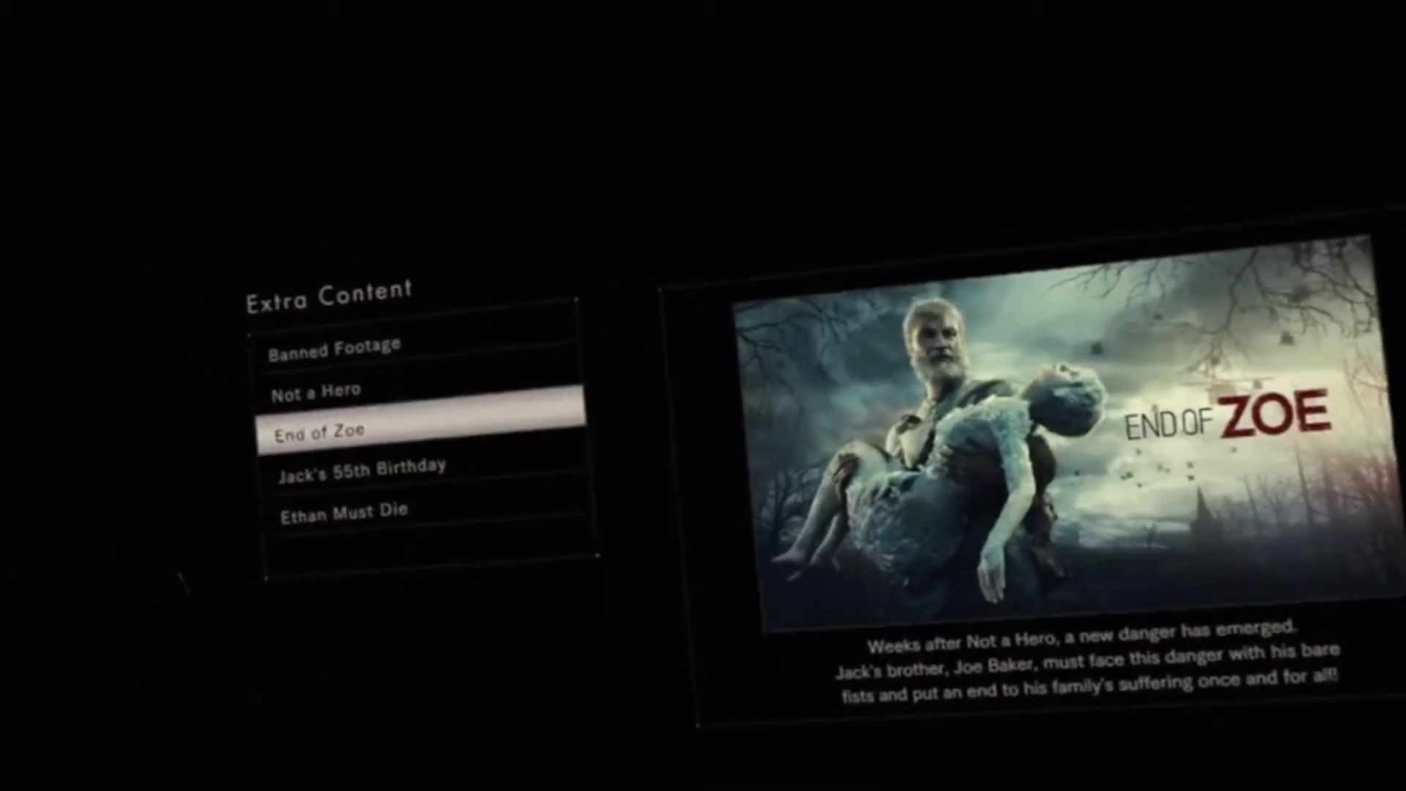
# - Select the Not a Hero episode in the Extra Content list
pyautogui.press('Up')
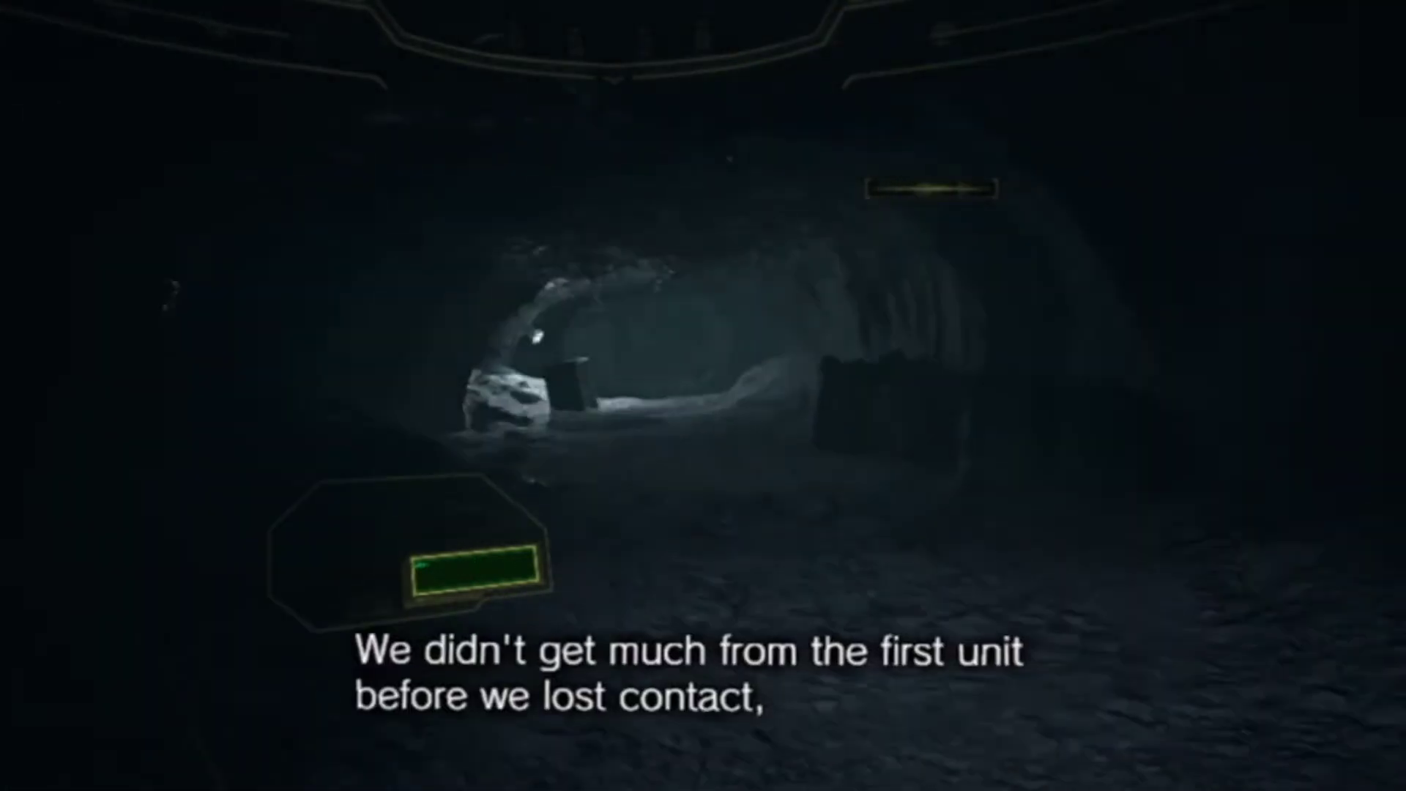
# - Set Camera Rotation Type to Smooth under Options > Controls, then resume play
pyautogui.press('Escape')
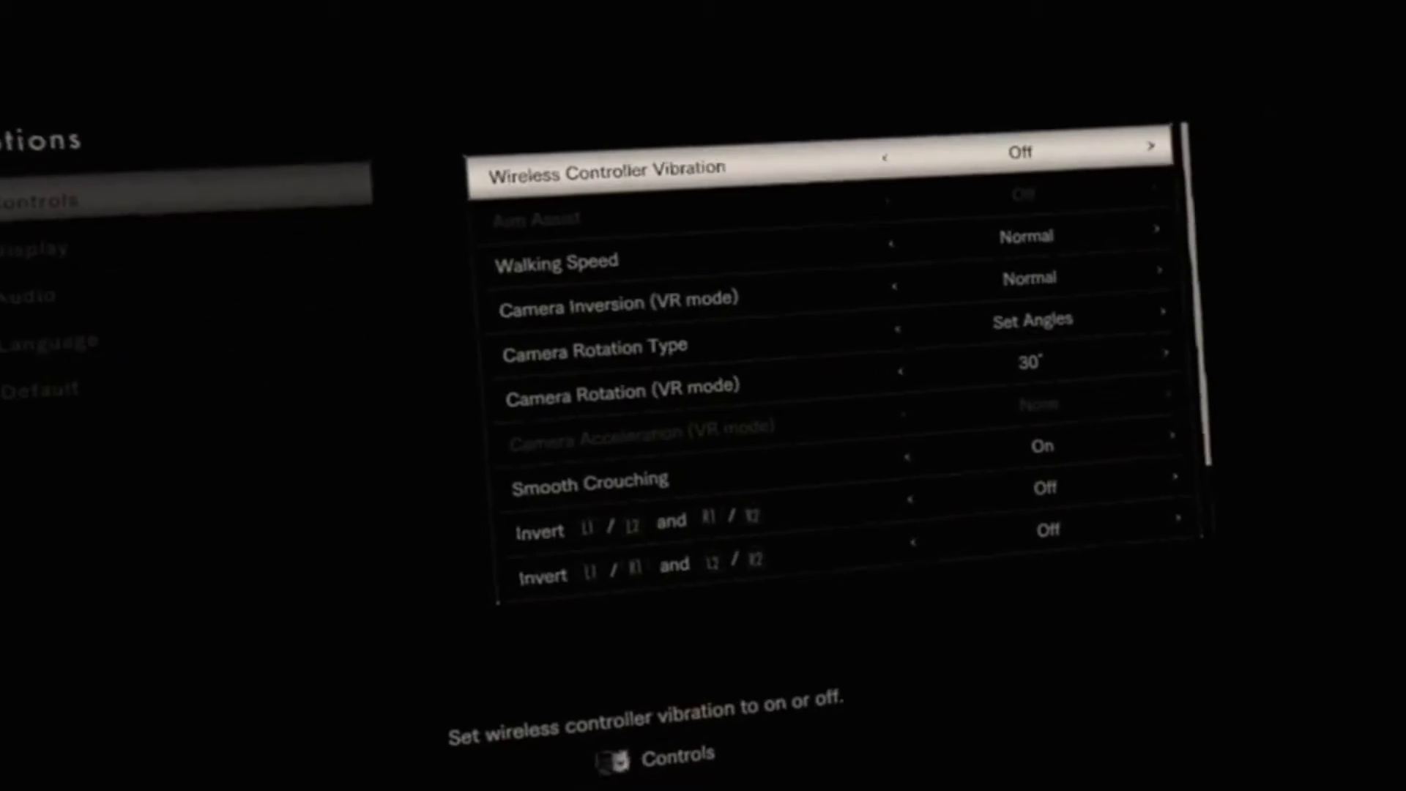
pyautogui.press('Down')
pyautogui.press('Down')
pyautogui.press('Down')
pyautogui.press('Down')
pyautogui.press('Left')
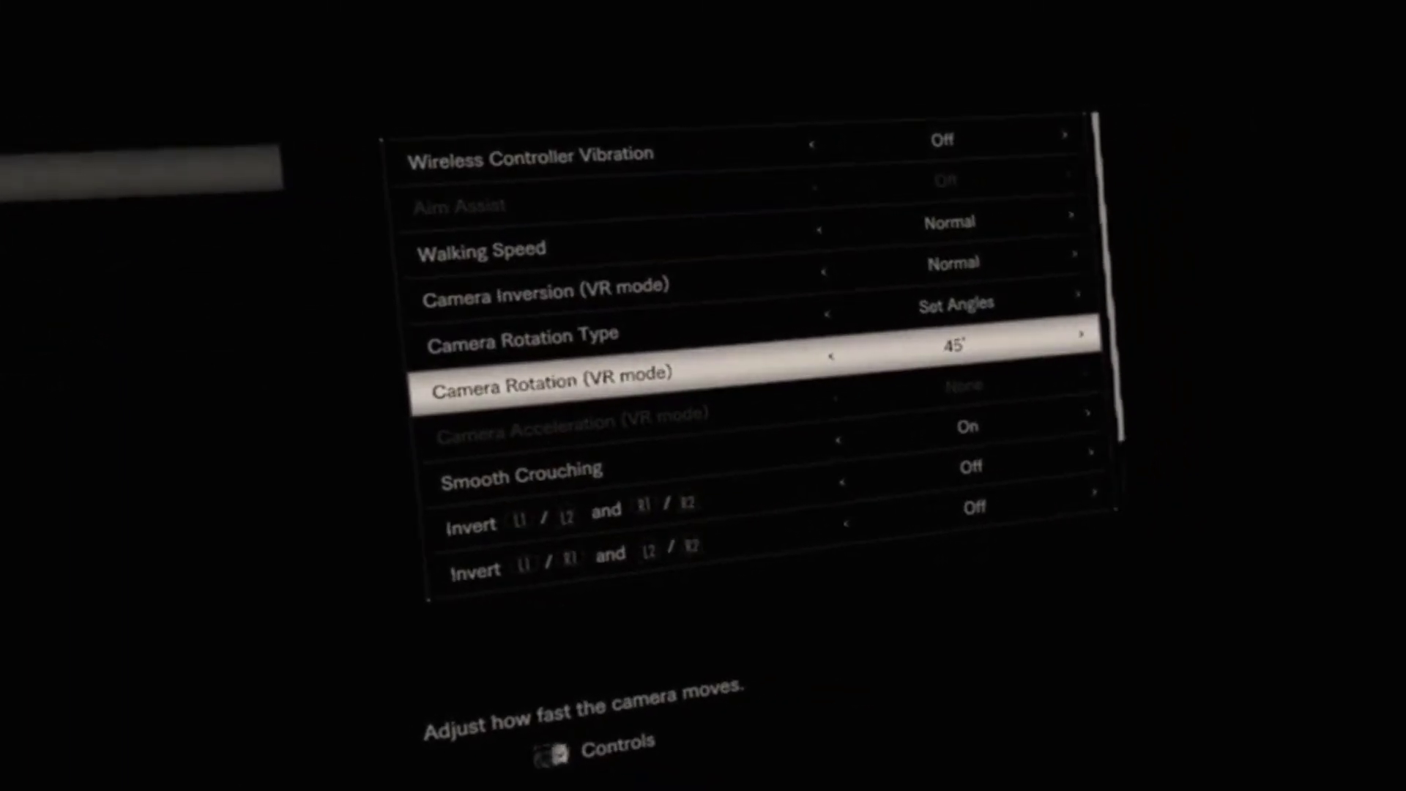
pyautogui.press('Up')
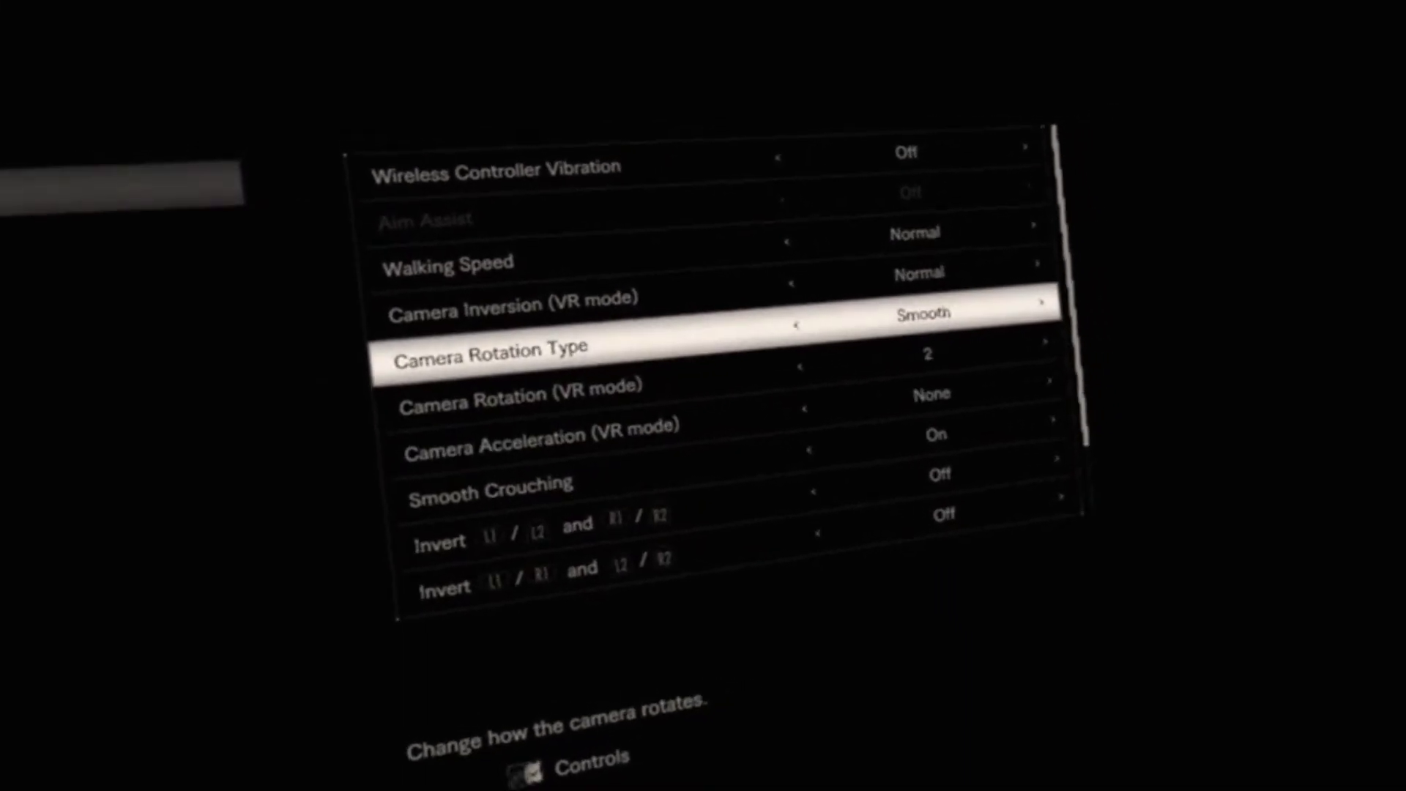
pyautogui.press('Right')
pyautogui.press('Left')
pyautogui.press('Down')
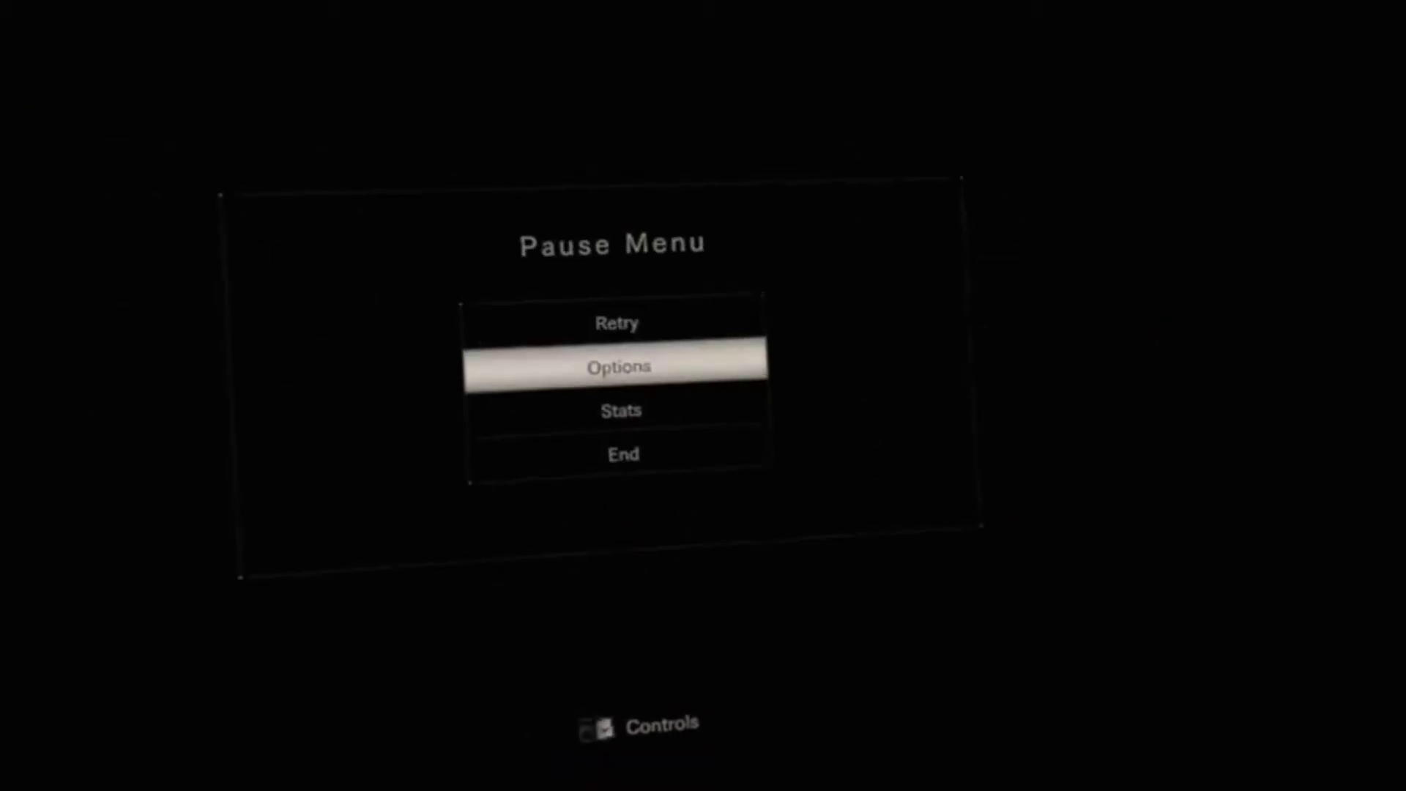
pyautogui.press('Escape')
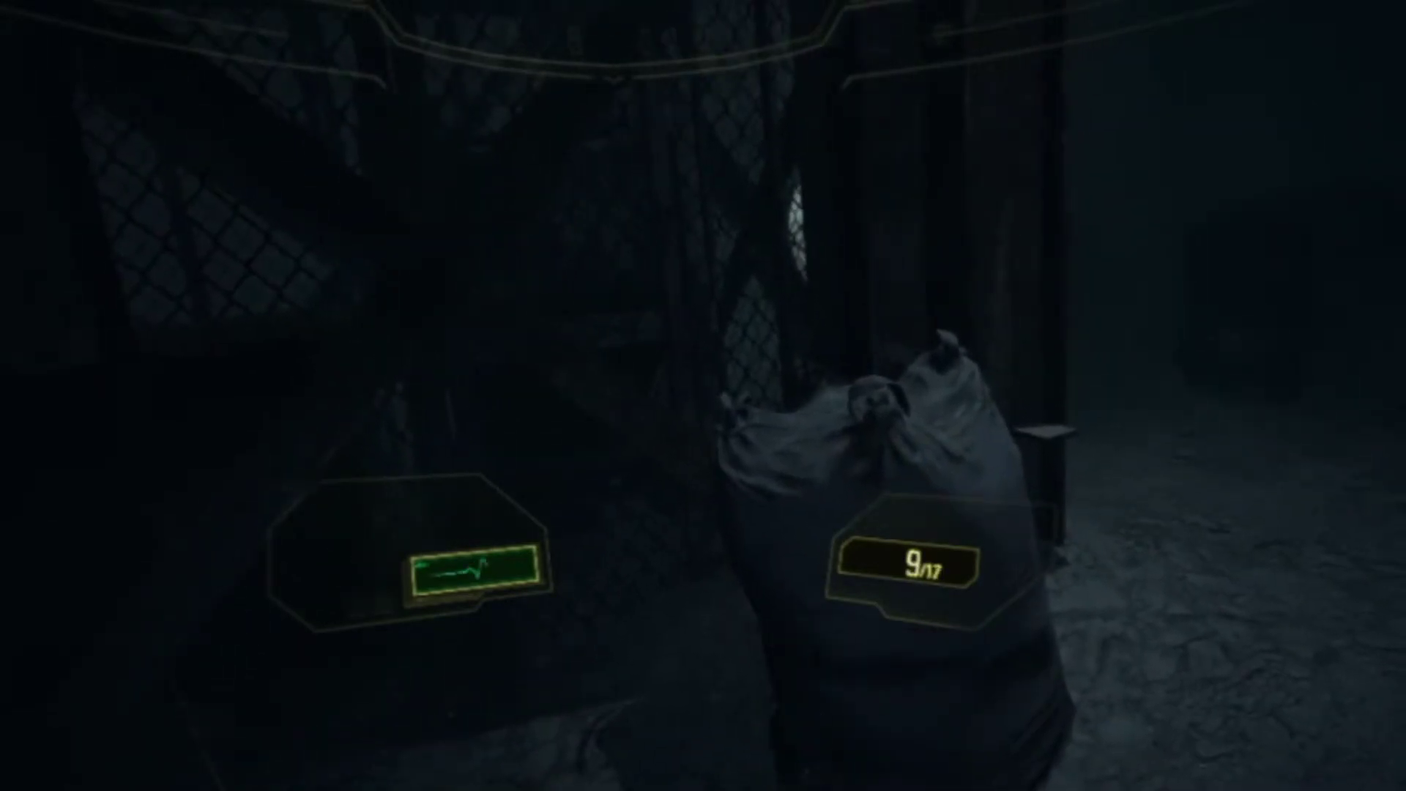
# - Review the inventory, then equip the pistol loaded with 9 of 17 rounds
pyautogui.press('Tab')
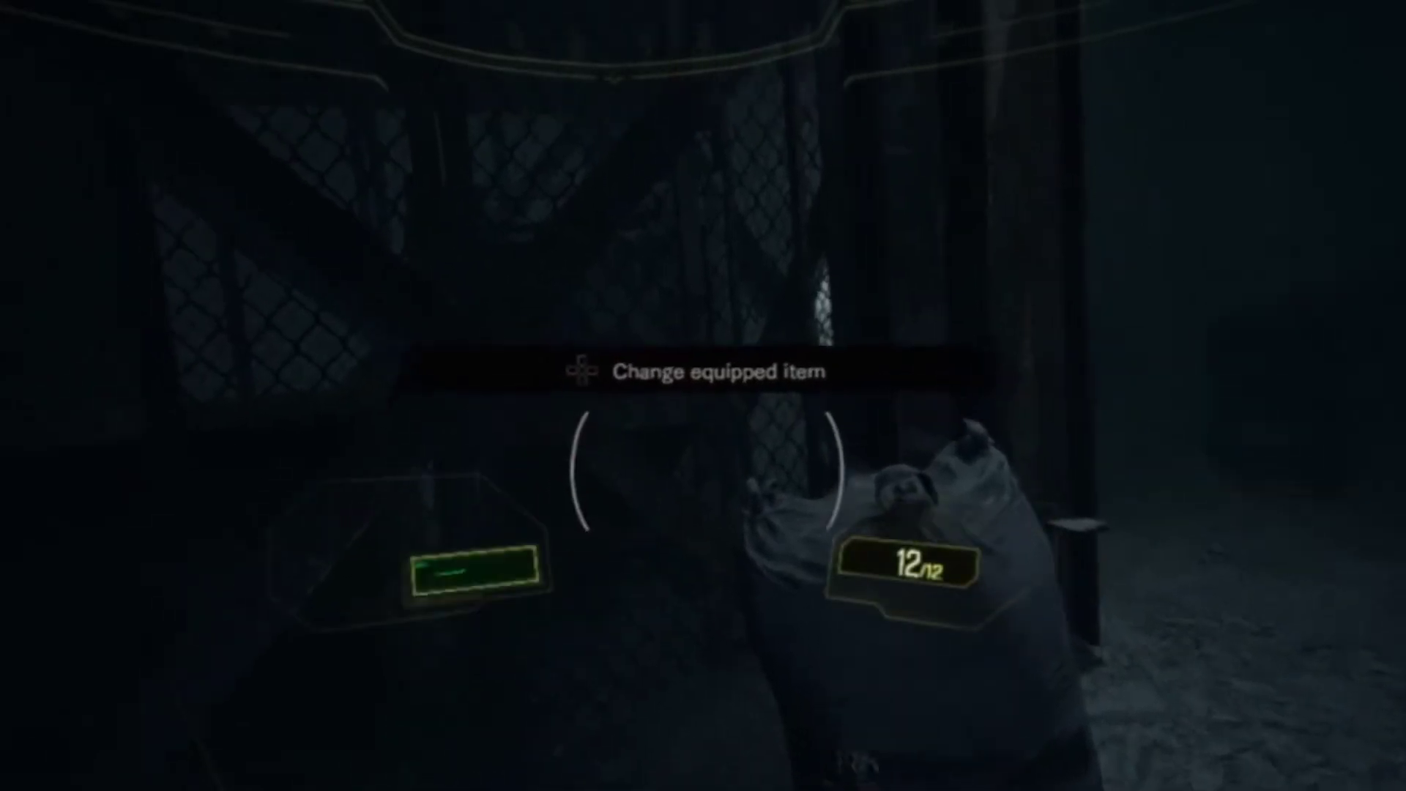
pyautogui.press('Left')
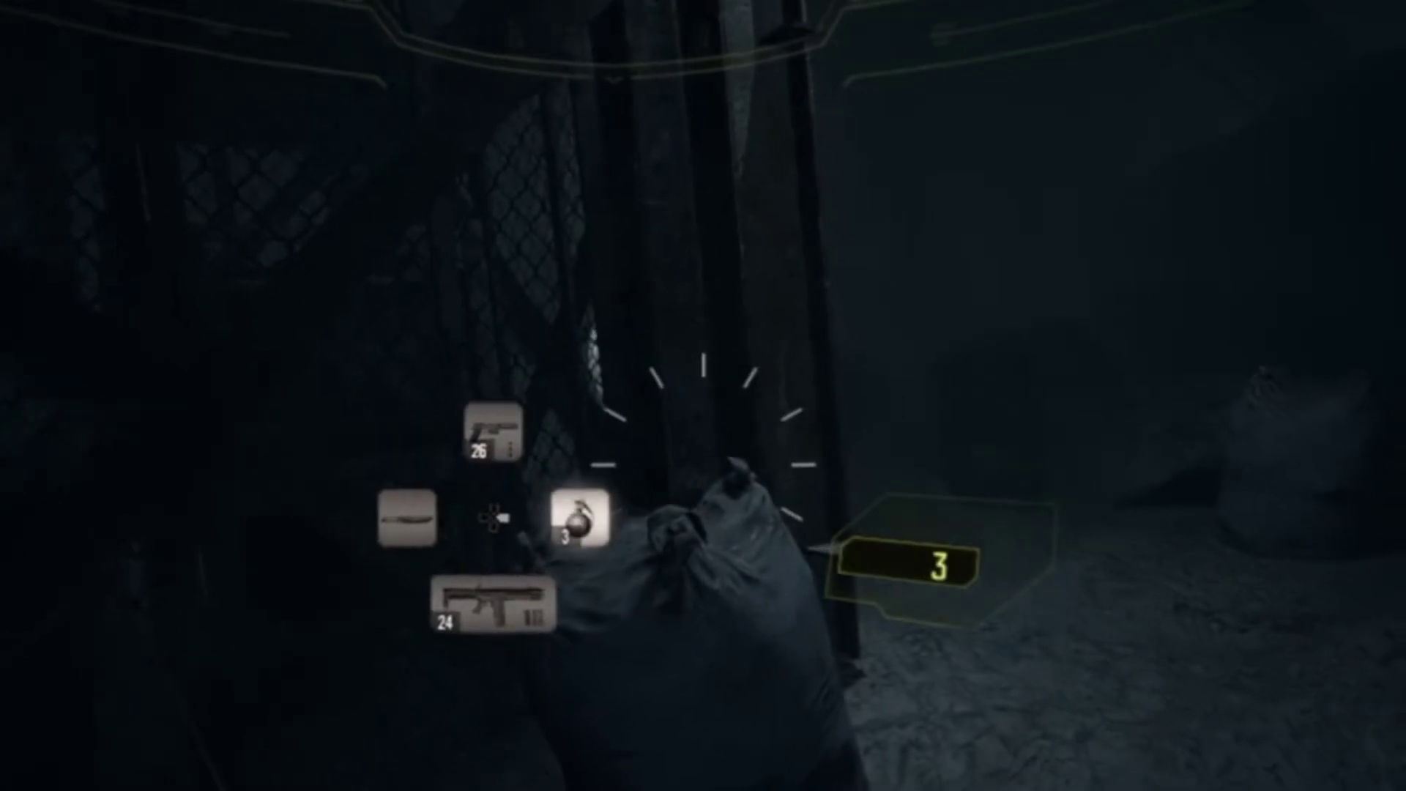
pyautogui.press('q')
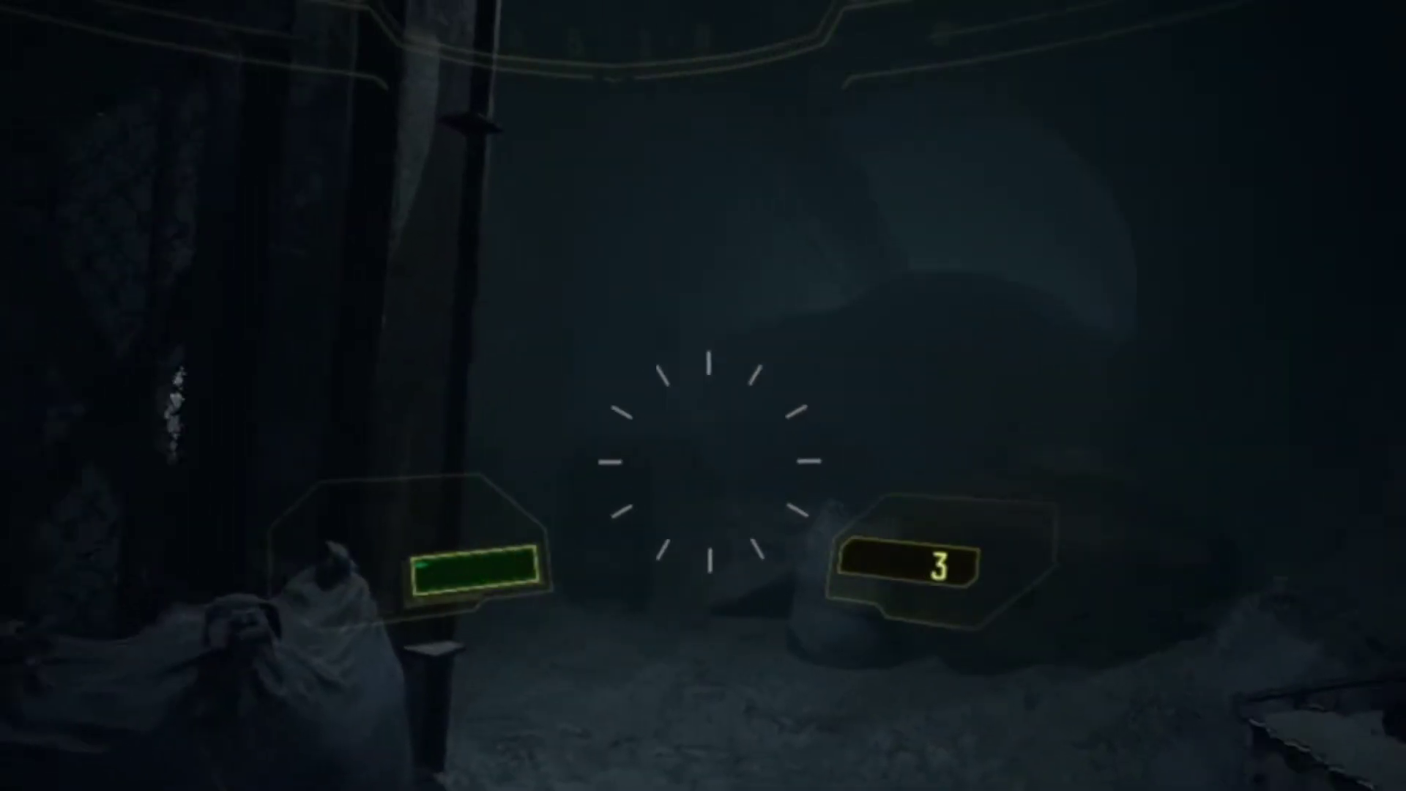
pyautogui.press('q')
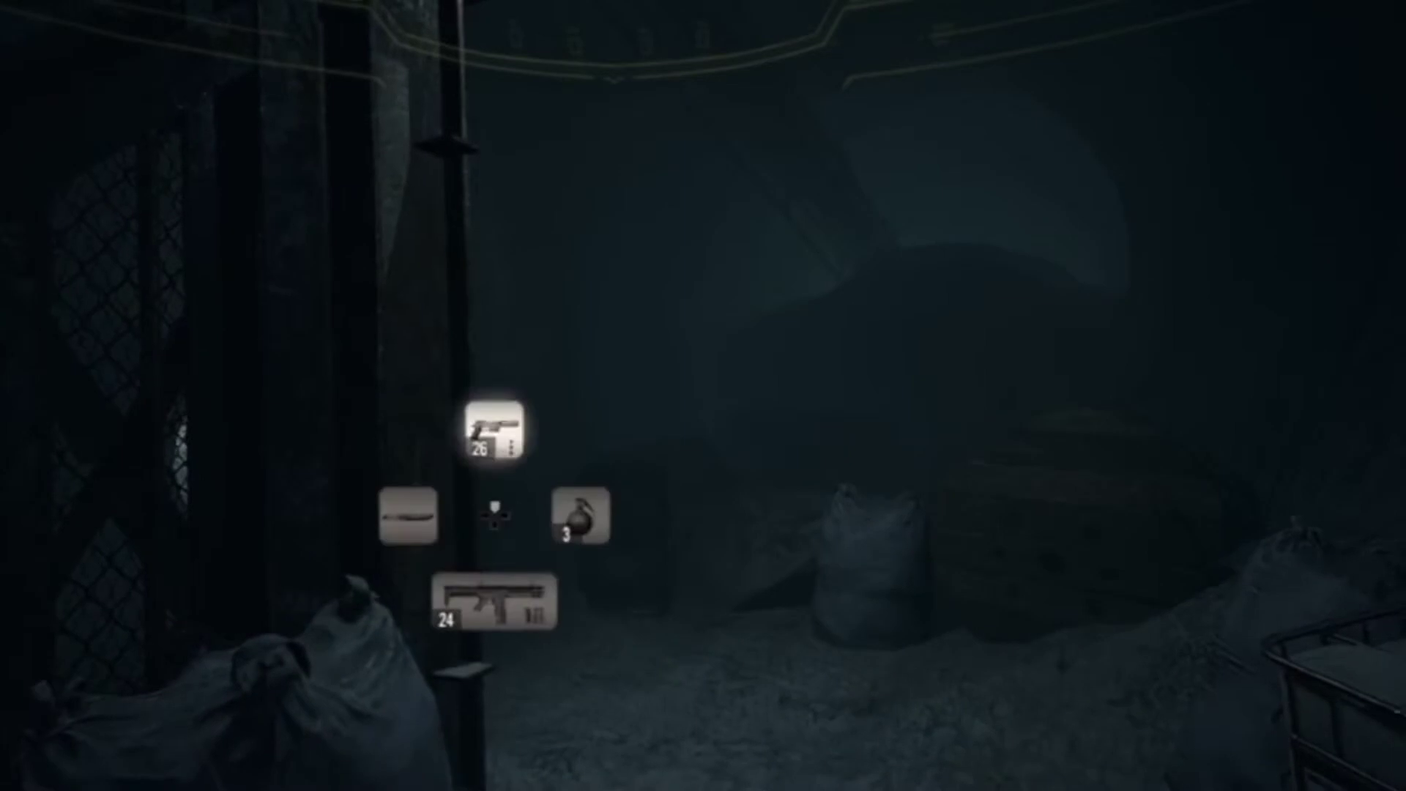
pyautogui.press('q')
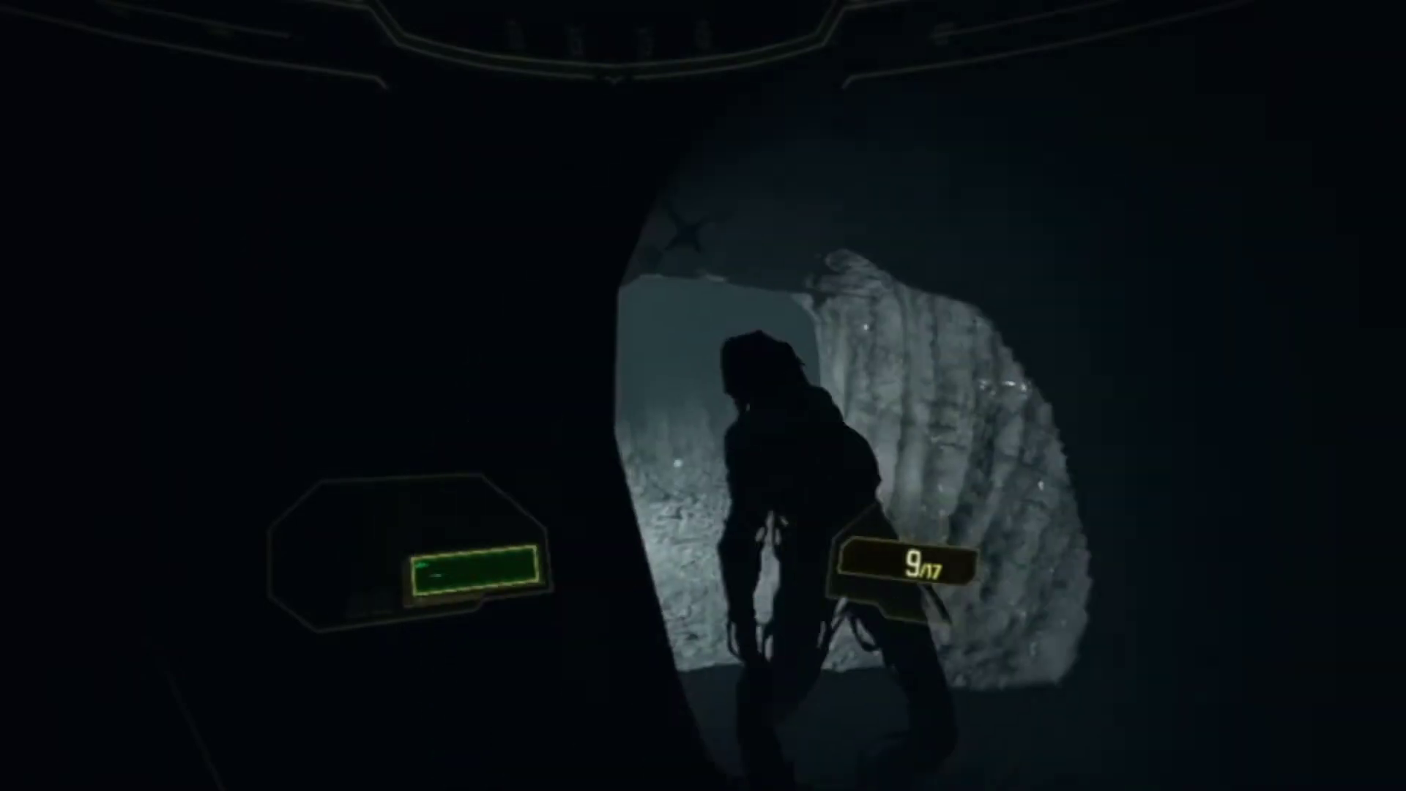
# - Fire the pistol repeatedly at the tunnel creature, then advance toward the opening
pyautogui.click(703, 464)
pyautogui.click(687, 462)
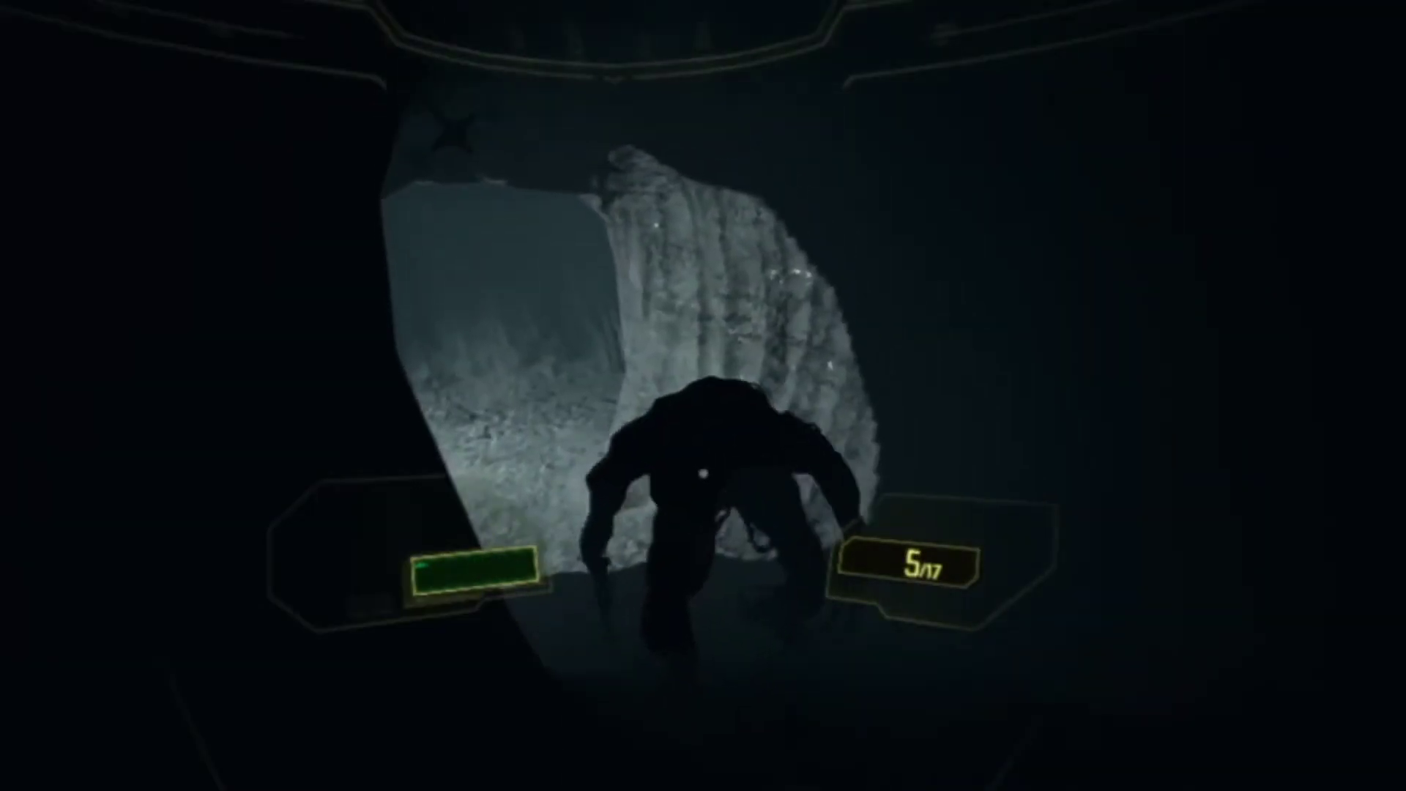
pyautogui.click(704, 467)
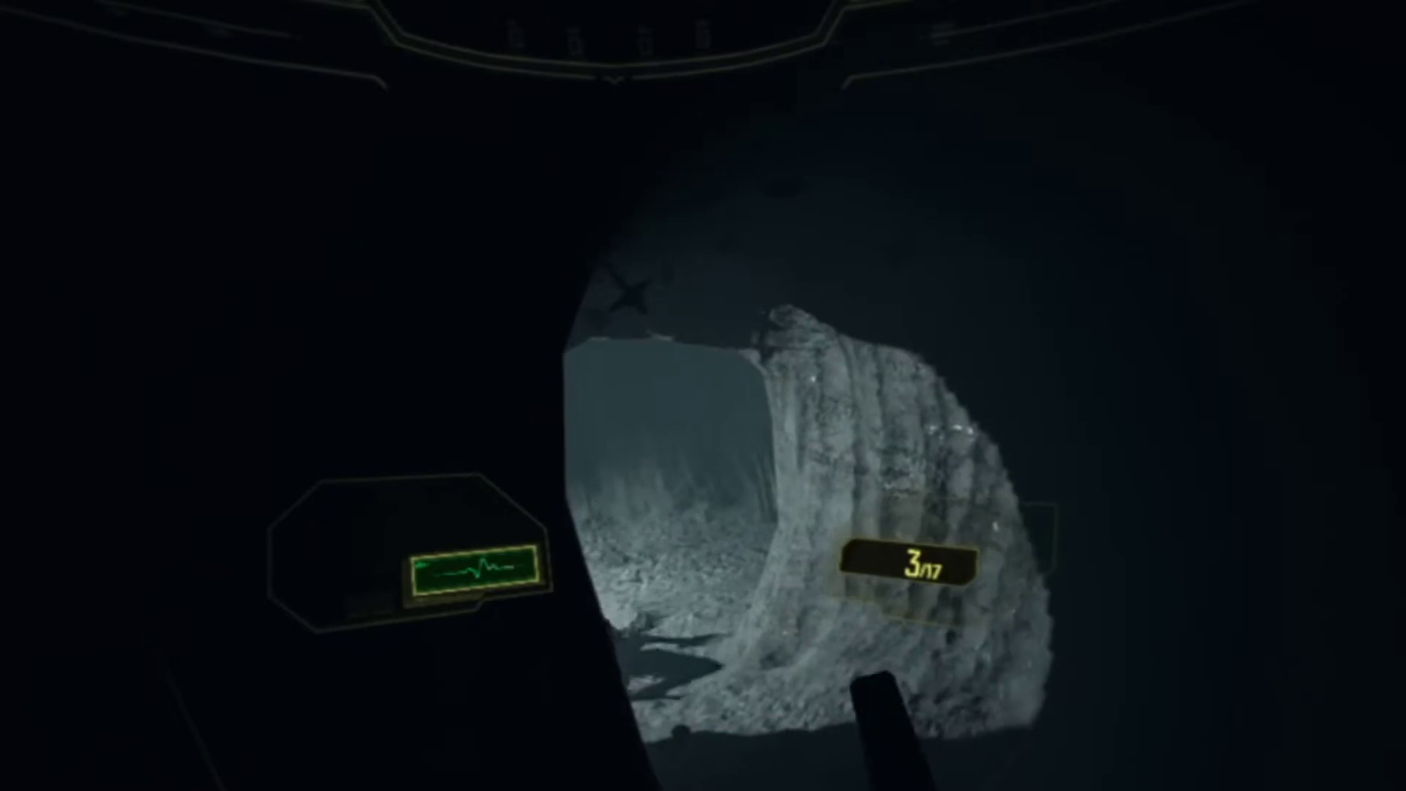
pyautogui.press('w')
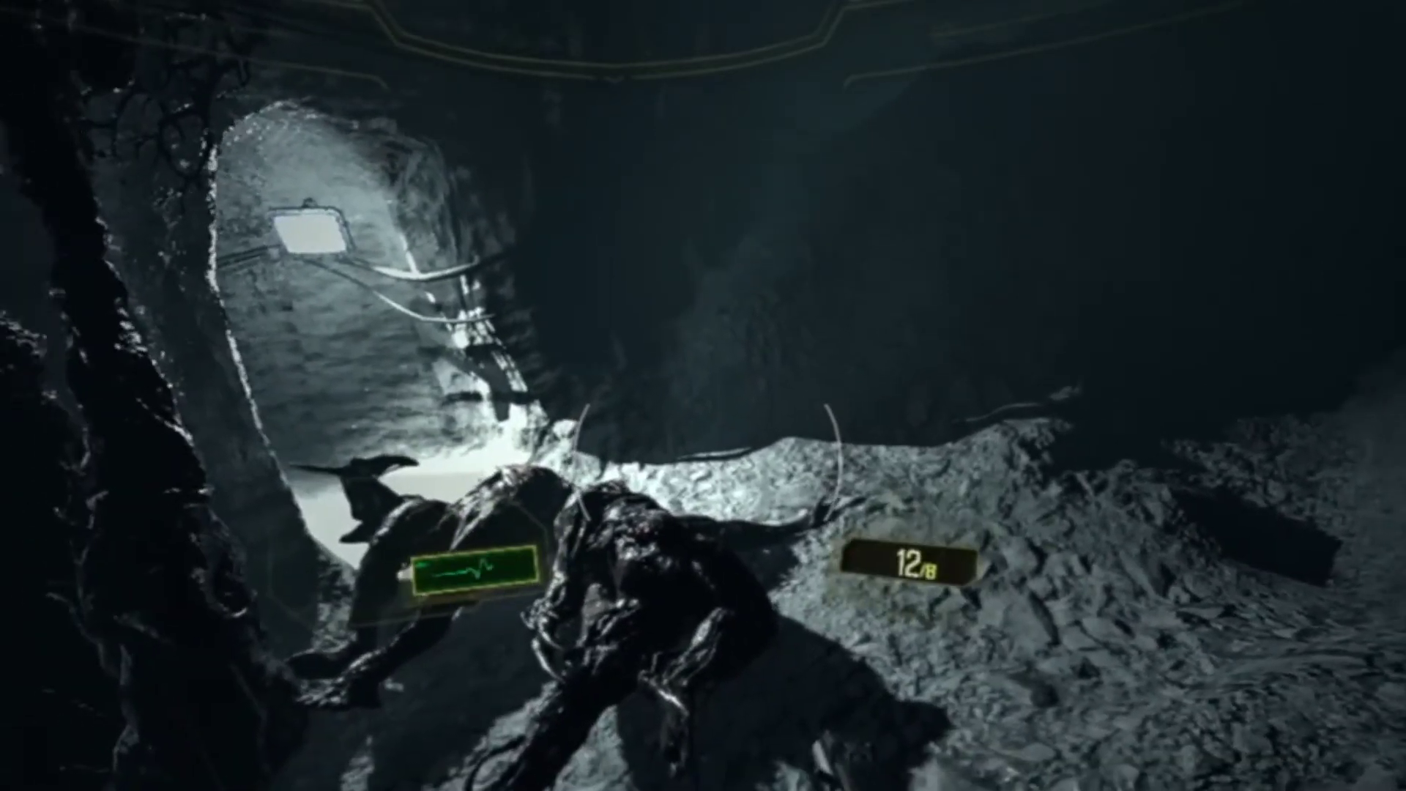
# - Glance at the inventory while heading past the dead creature toward the metal staircase
pyautogui.press('Tab')
pyautogui.press('Tab')
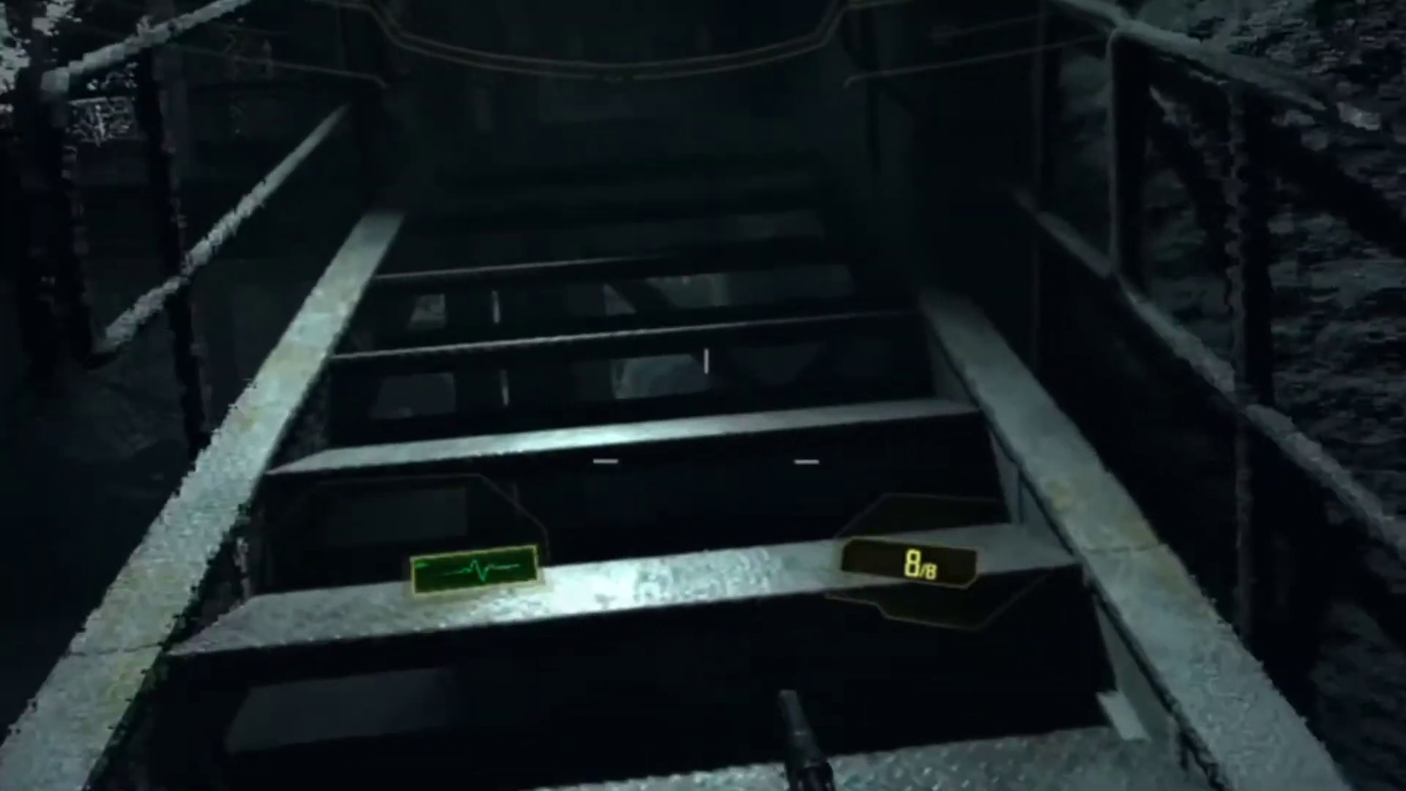
# - Climb the metal stairs, turn left through the doorway and follow the caged walkway
pyautogui.press('w')
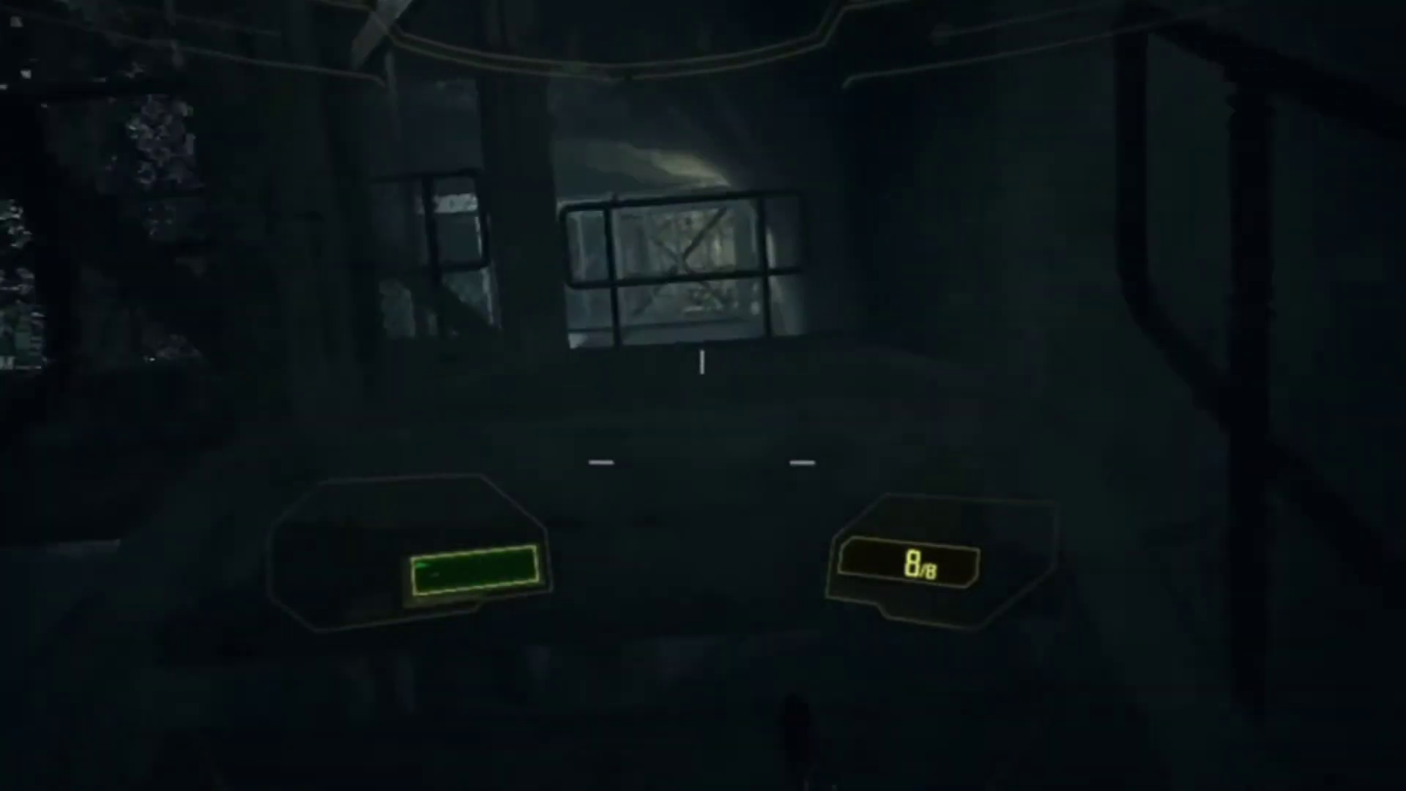
pyautogui.press('w')
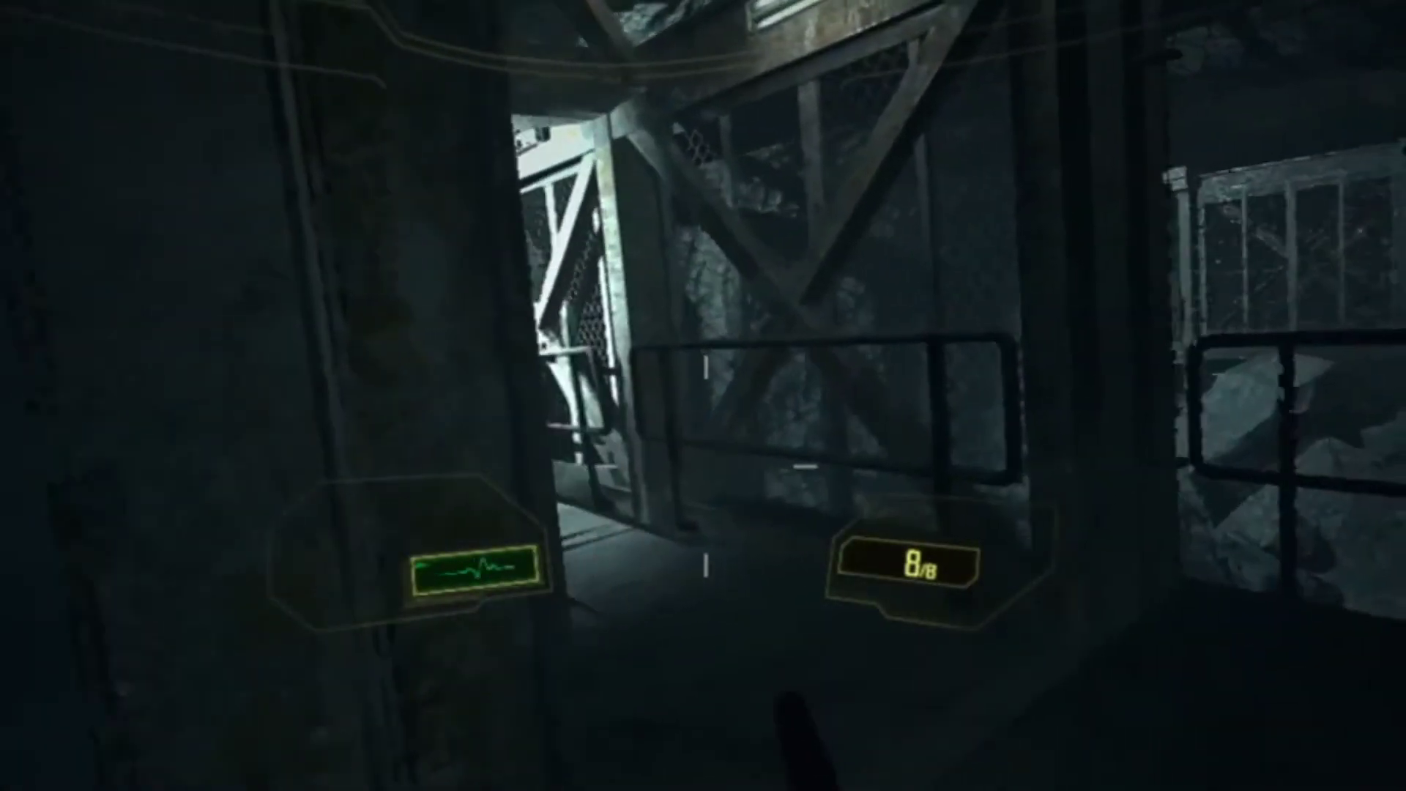
pyautogui.press('w')
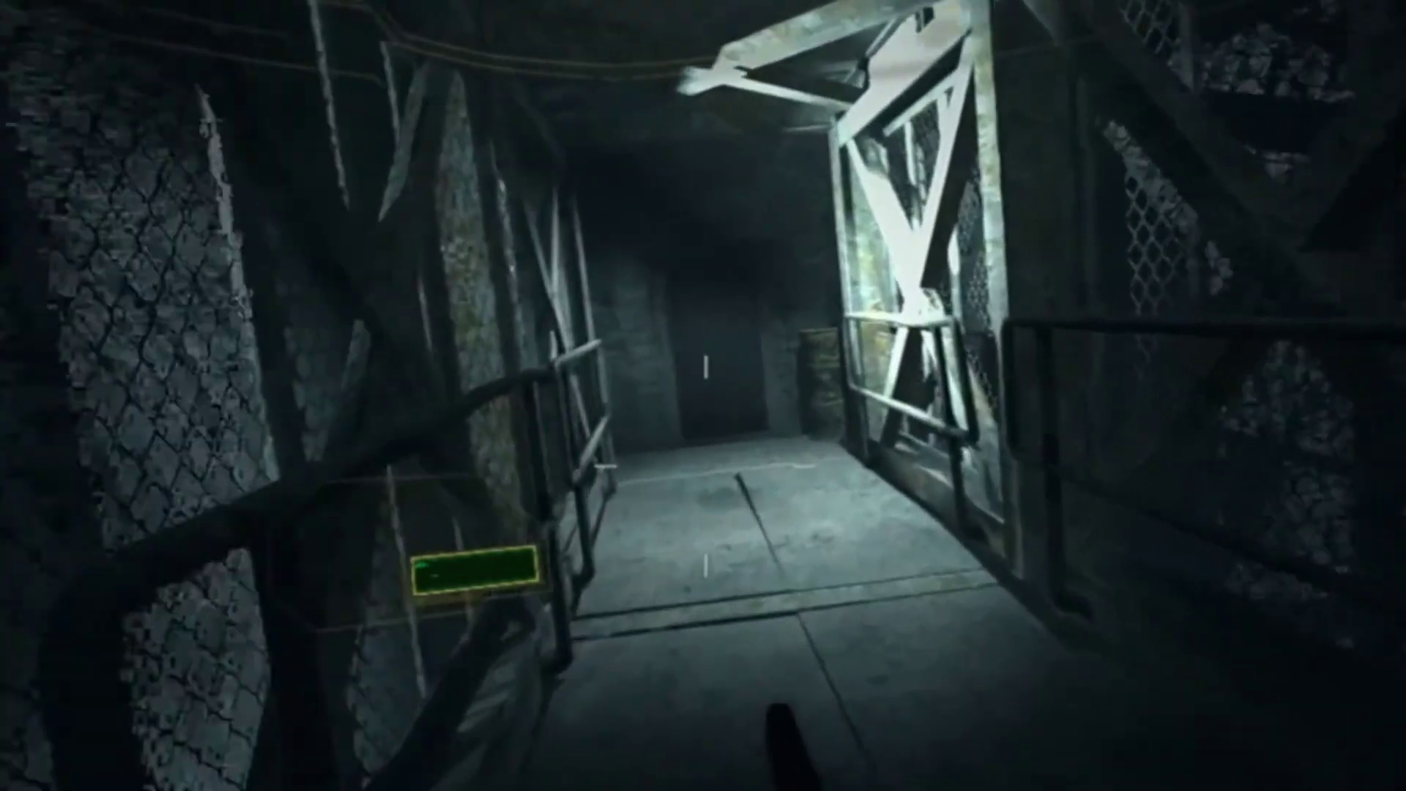
pyautogui.press('w')
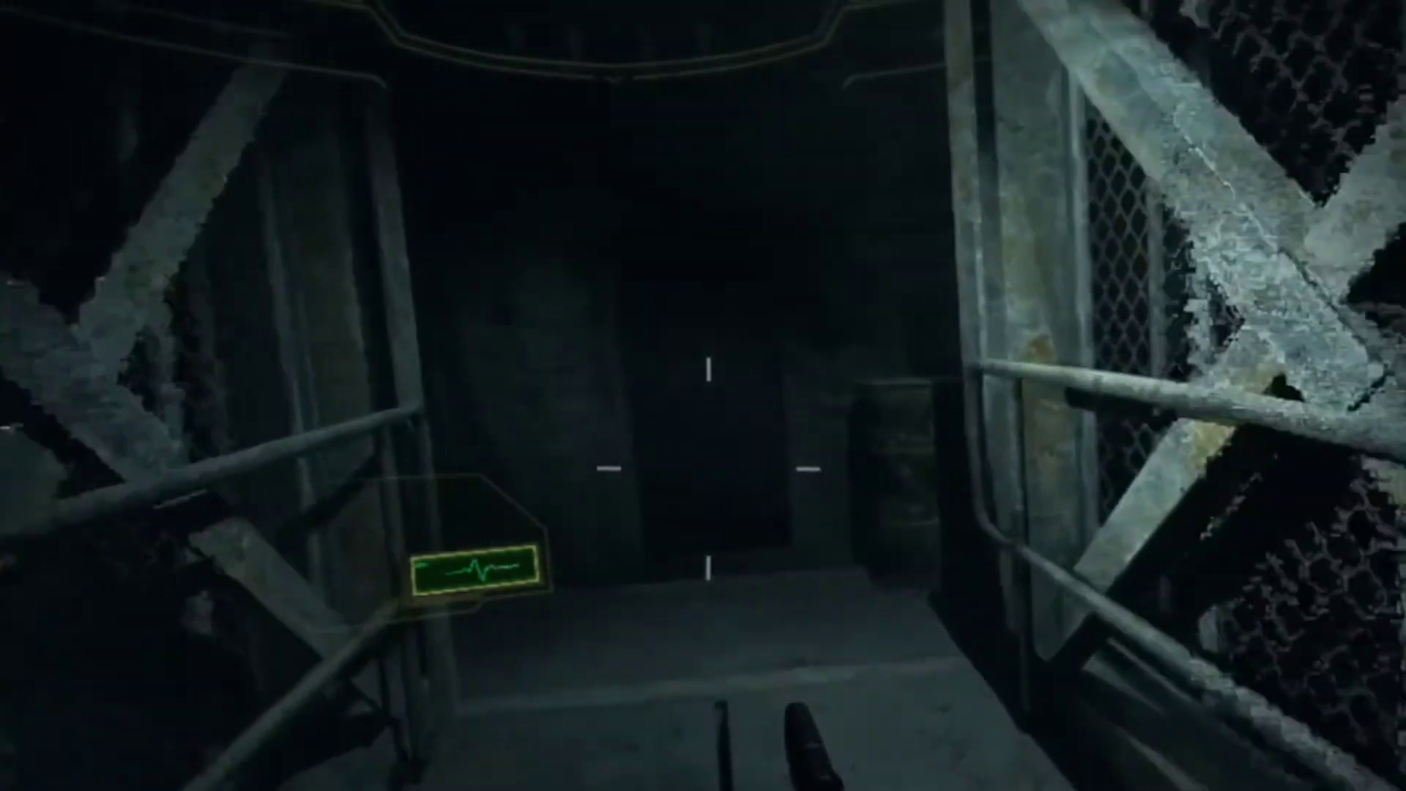